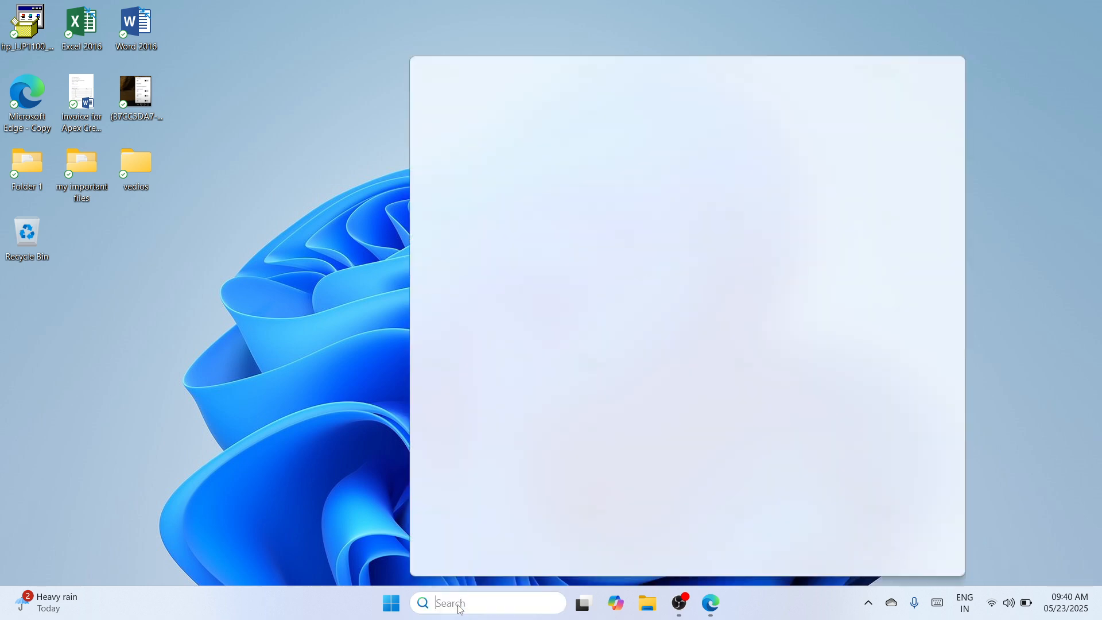
Step: Open Control Panel through a search for "panel" and show its items as large icons
{"action": "type", "text": "panel"}
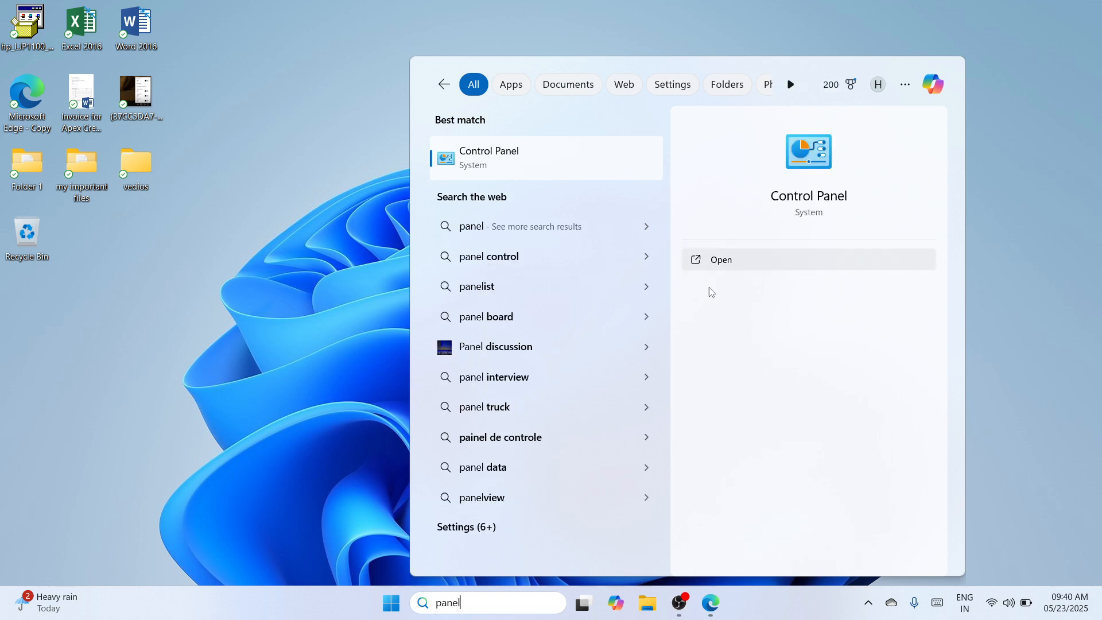
{"action": "left_click", "coordinate": [743, 264]}
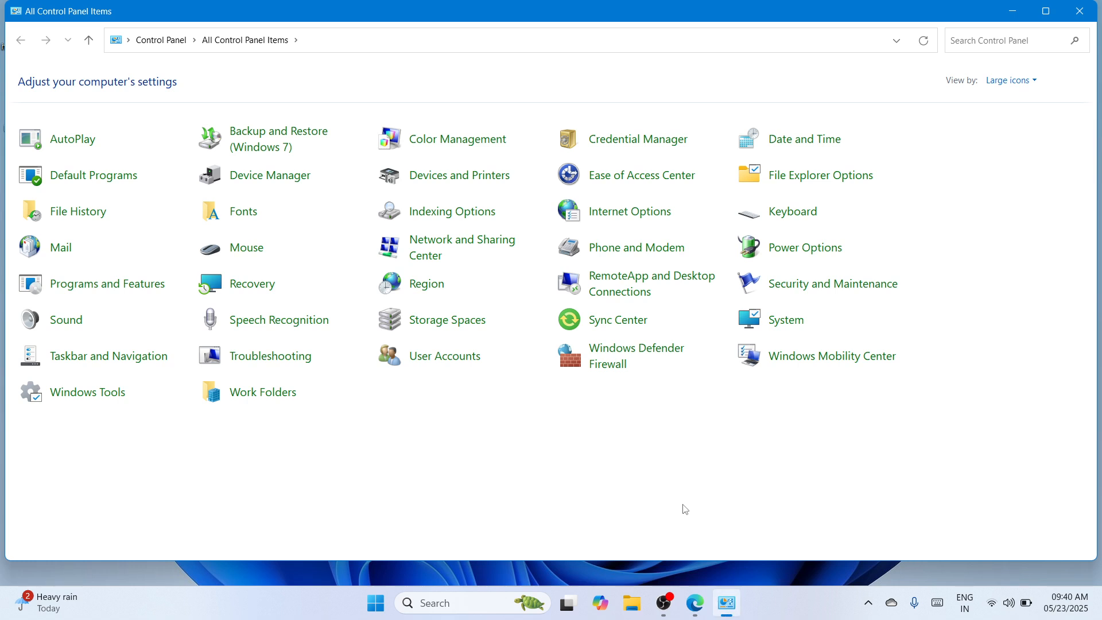
{"action": "left_click_drag", "start_coordinate": [673, 12], "coordinate": [679, 24]}
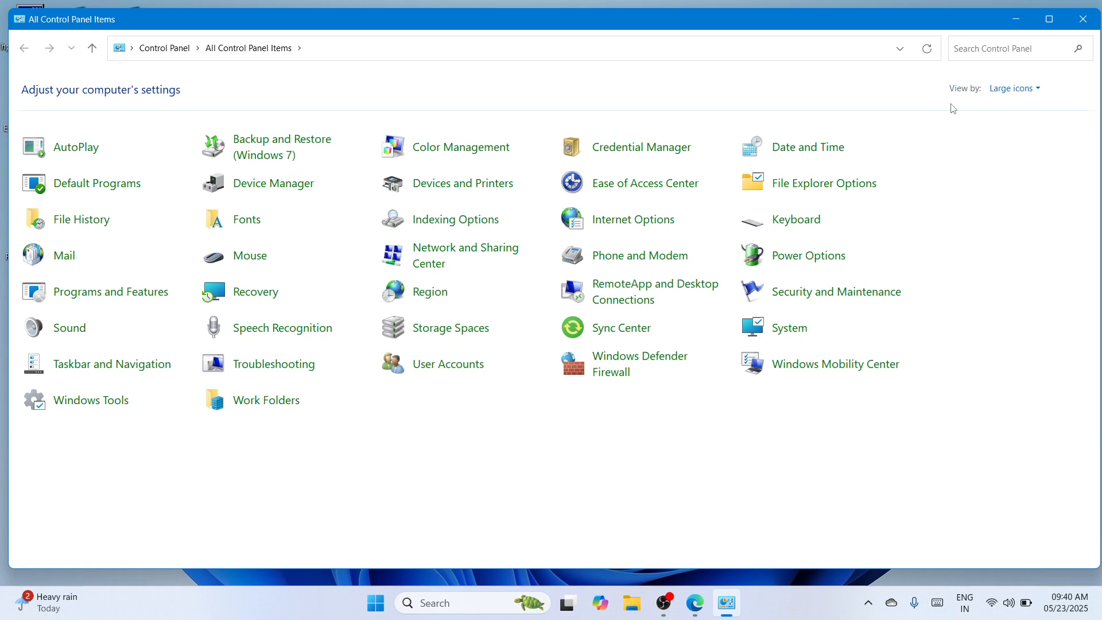
{"action": "left_click", "coordinate": [1012, 92]}
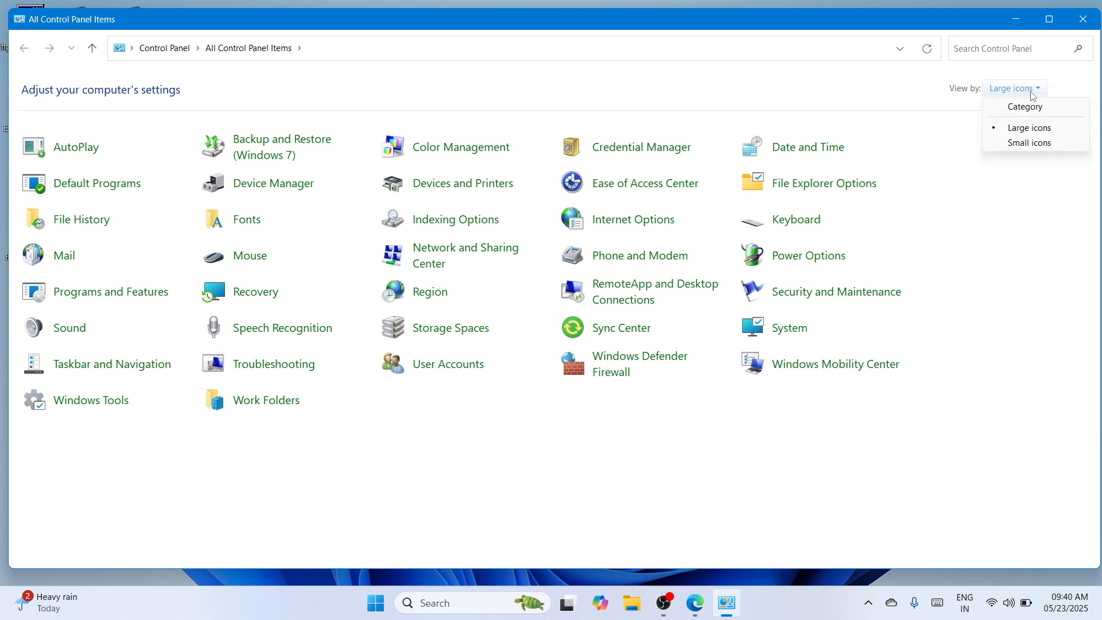
{"action": "left_click", "coordinate": [1032, 128]}
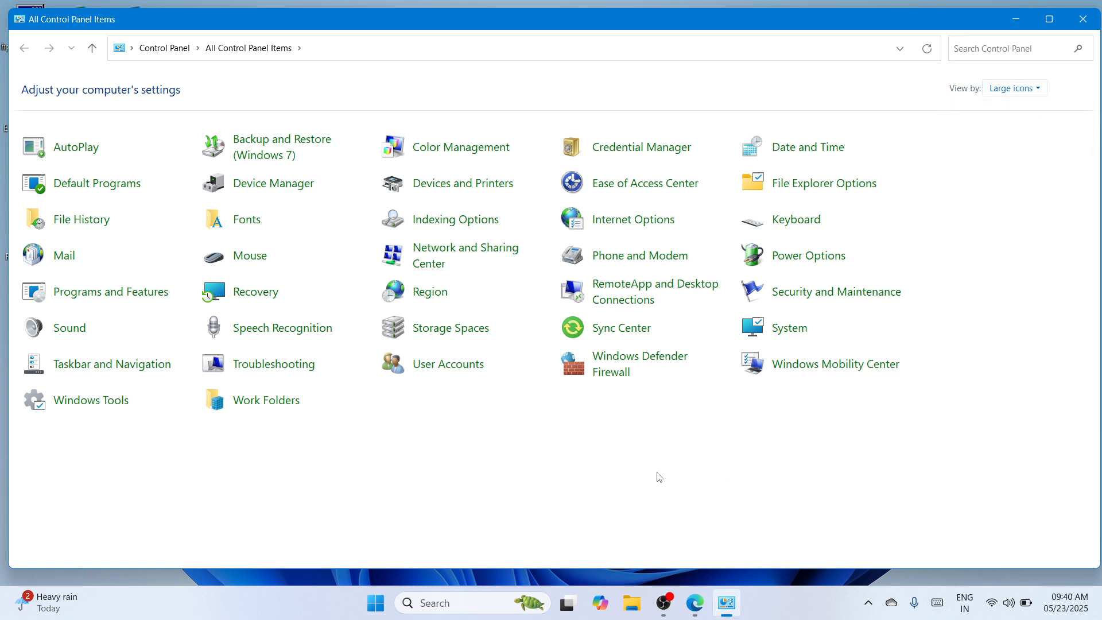
Step: Open Device Manager in place of the Control Panel window and select the computer's root entry
{"action": "left_click", "coordinate": [288, 181]}
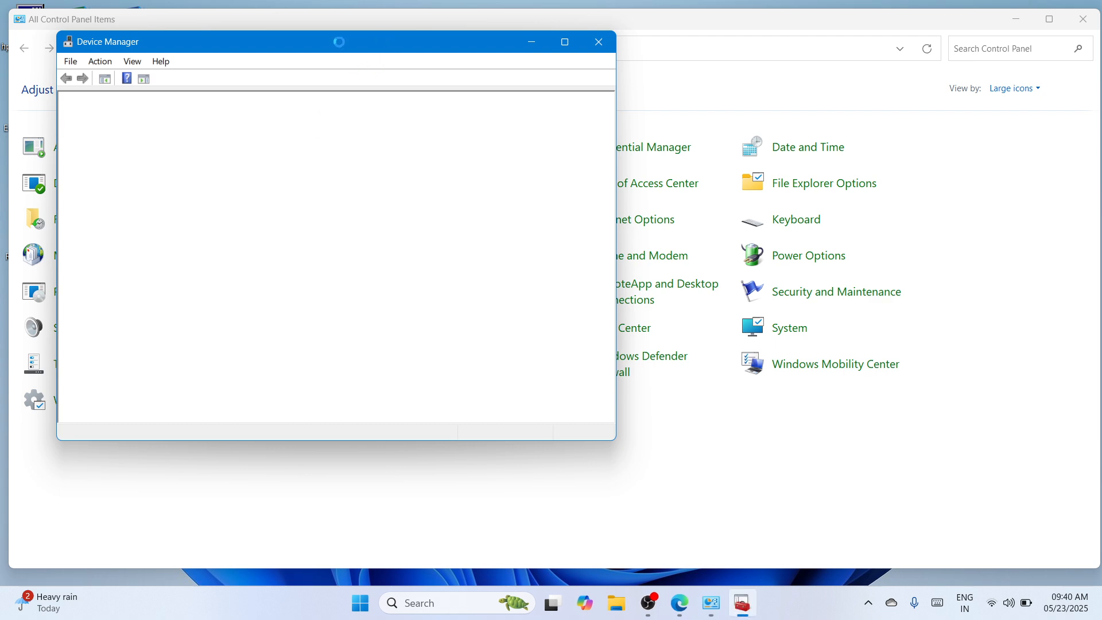
{"action": "left_click", "coordinate": [1082, 20]}
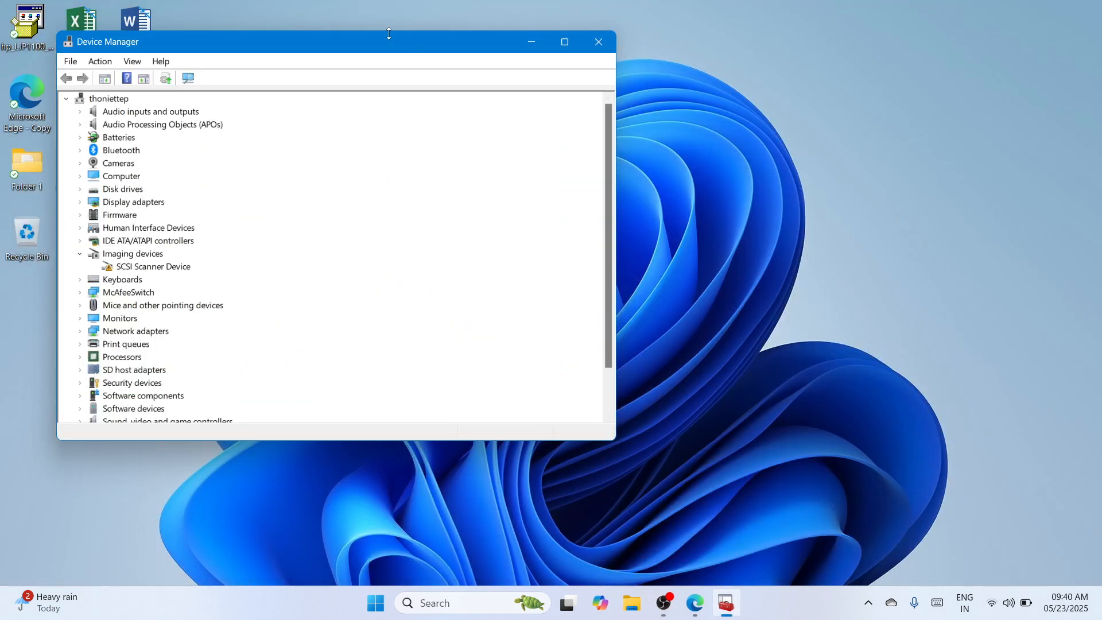
{"action": "left_click_drag", "start_coordinate": [389, 41], "coordinate": [597, 86]}
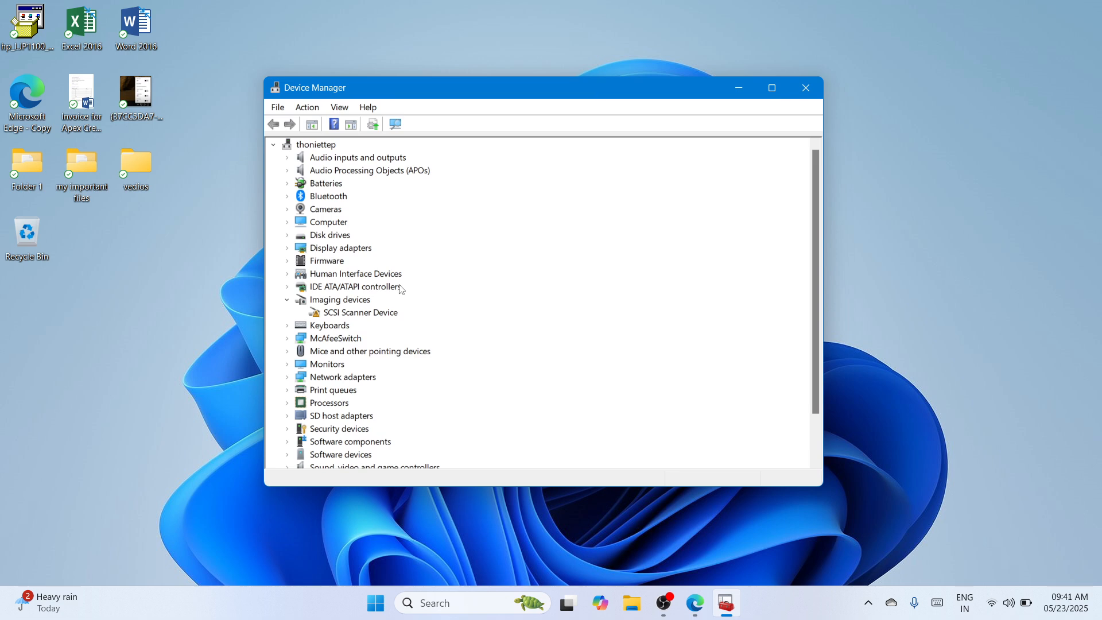
{"action": "left_click", "coordinate": [303, 147]}
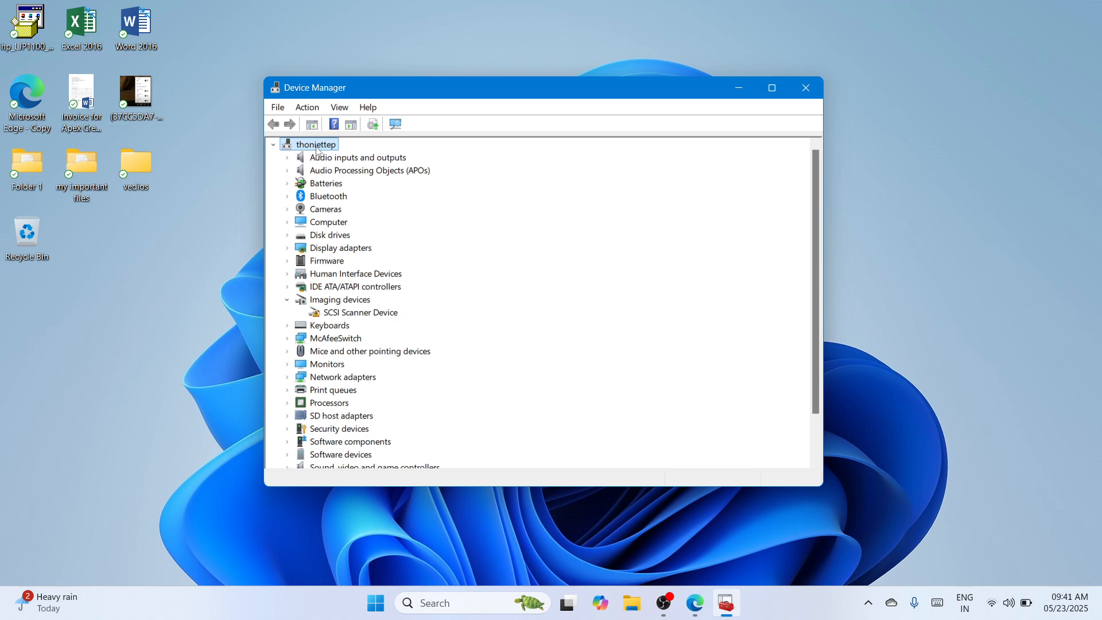
{"action": "left_click", "coordinate": [309, 108]}
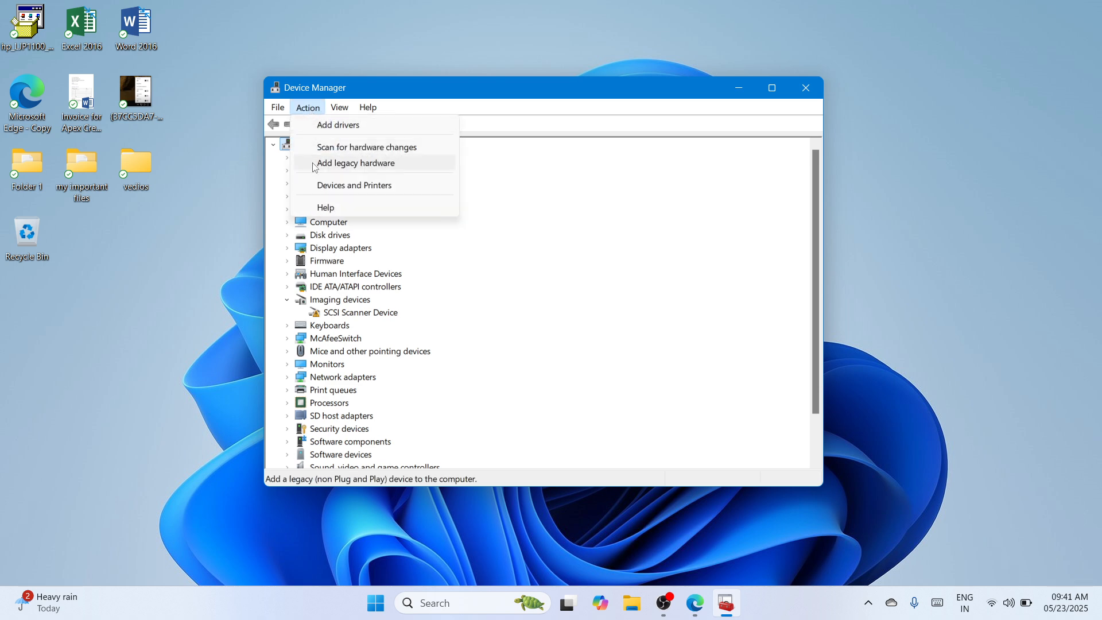
{"action": "left_click", "coordinate": [365, 165]}
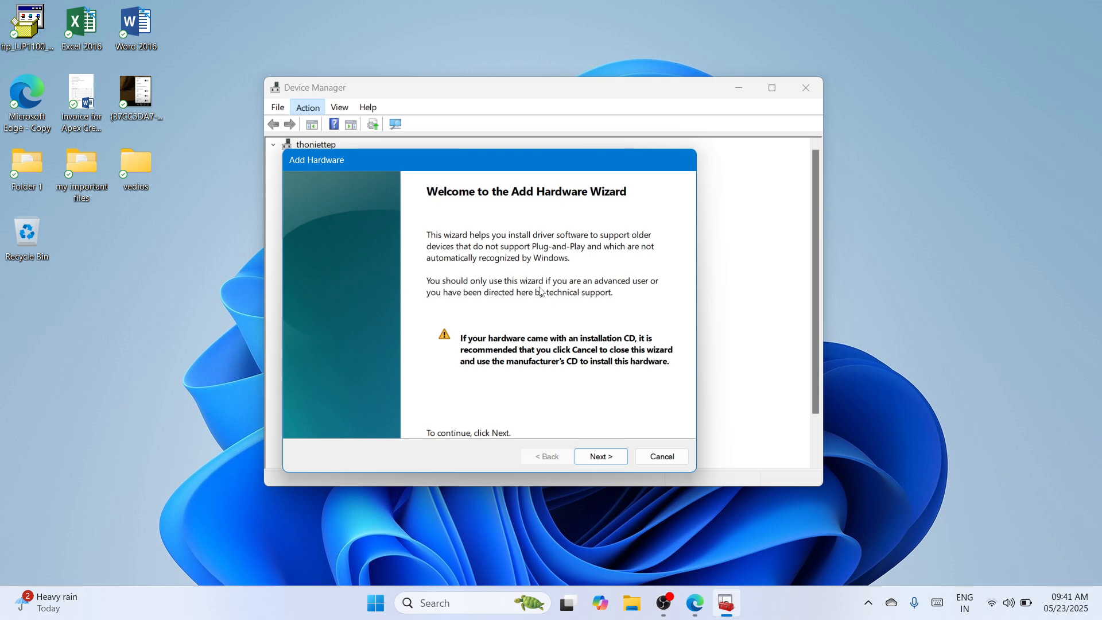
{"action": "left_click", "coordinate": [600, 458]}
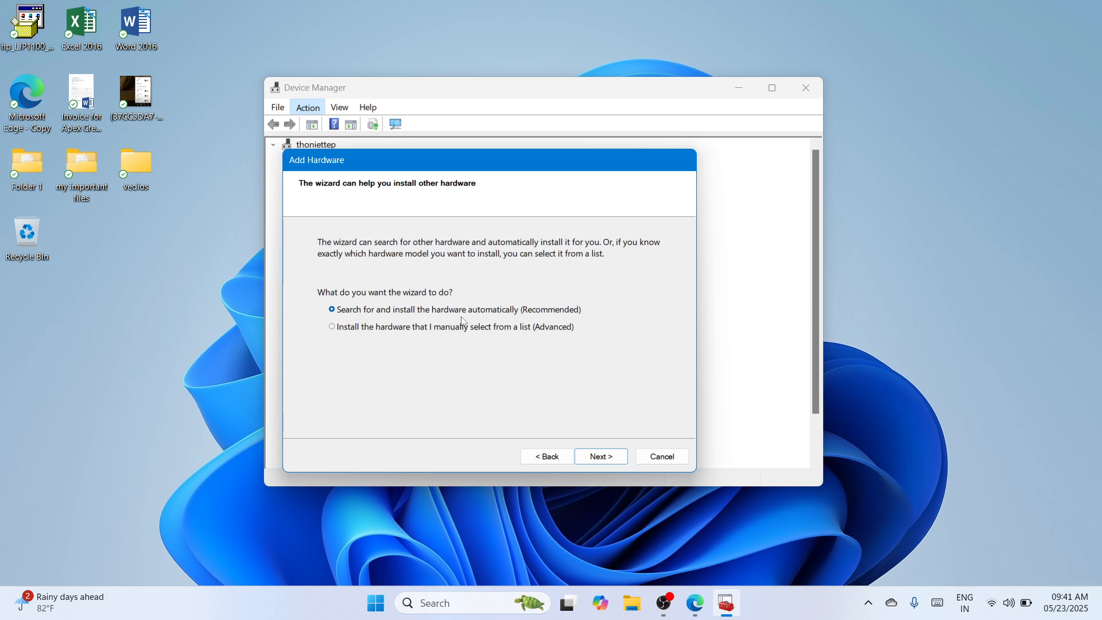
{"action": "left_click", "coordinate": [479, 329]}
{"action": "left_click", "coordinate": [603, 456]}
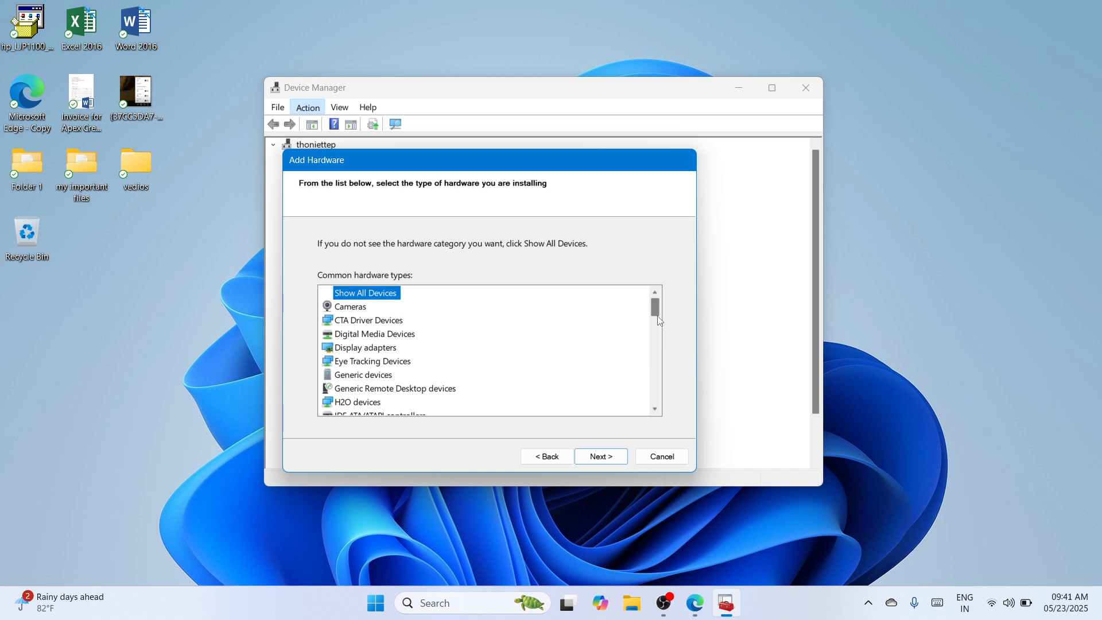
{"action": "mouse_move", "coordinate": [658, 321]}
{"action": "left_mouse_down"}
{"action": "mouse_move", "coordinate": [652, 410]}
{"action": "mouse_move", "coordinate": [646, 306]}
{"action": "left_mouse_up"}
{"action": "mouse_move", "coordinate": [653, 313]}
{"action": "left_mouse_down"}
{"action": "mouse_move", "coordinate": [653, 339]}
{"action": "mouse_move", "coordinate": [646, 298]}
{"action": "left_mouse_up"}
{"action": "left_click", "coordinate": [347, 312]}
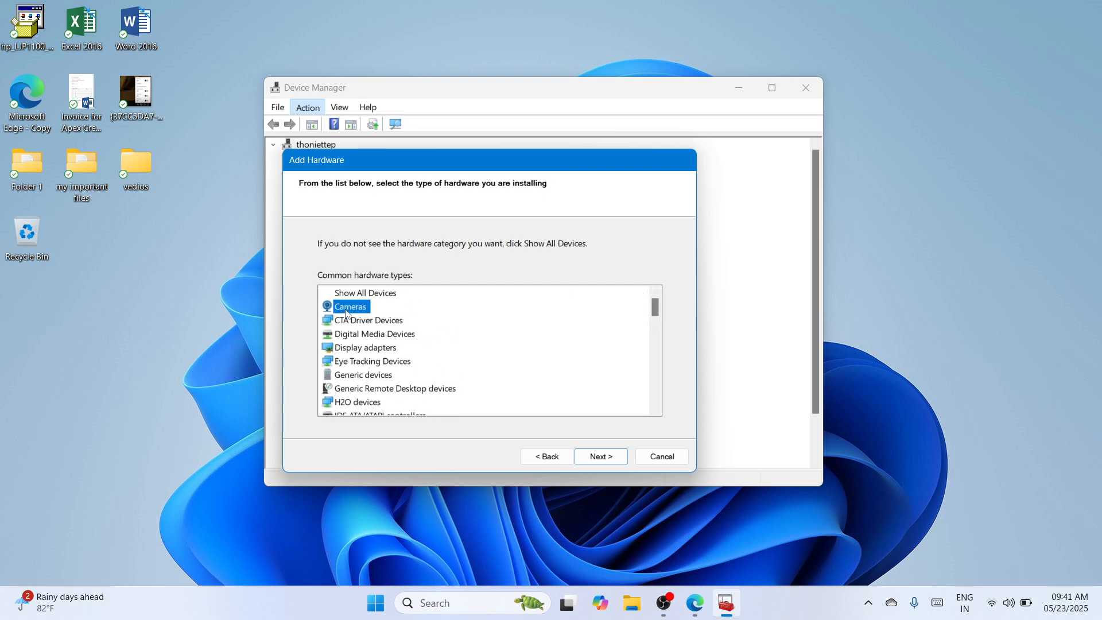
{"action": "left_click", "coordinate": [604, 458]}
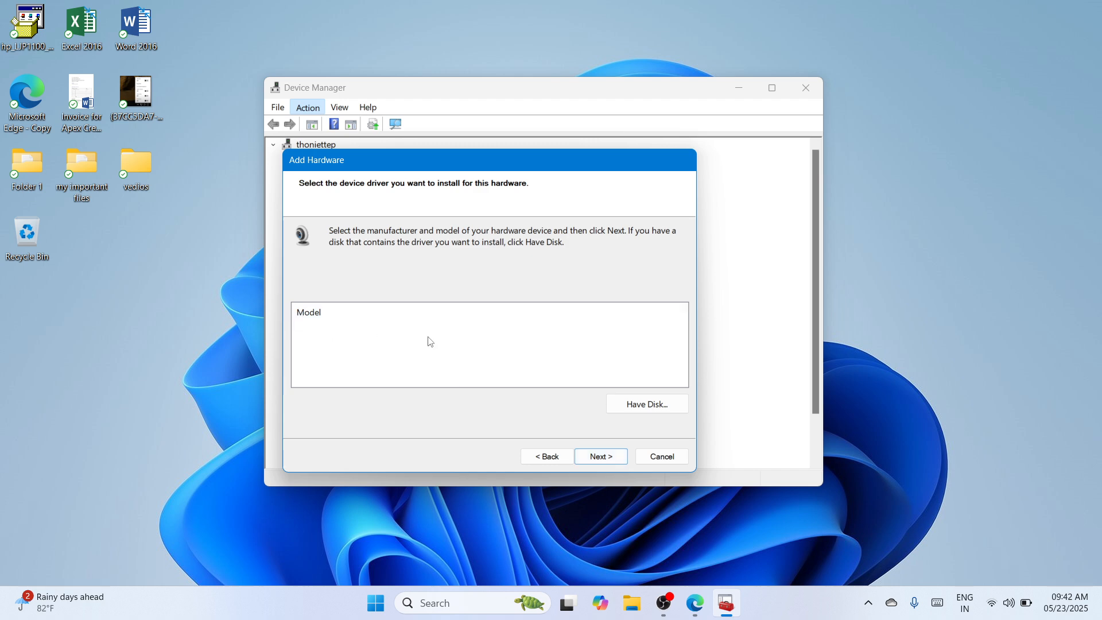
{"action": "left_click", "coordinate": [648, 402]}
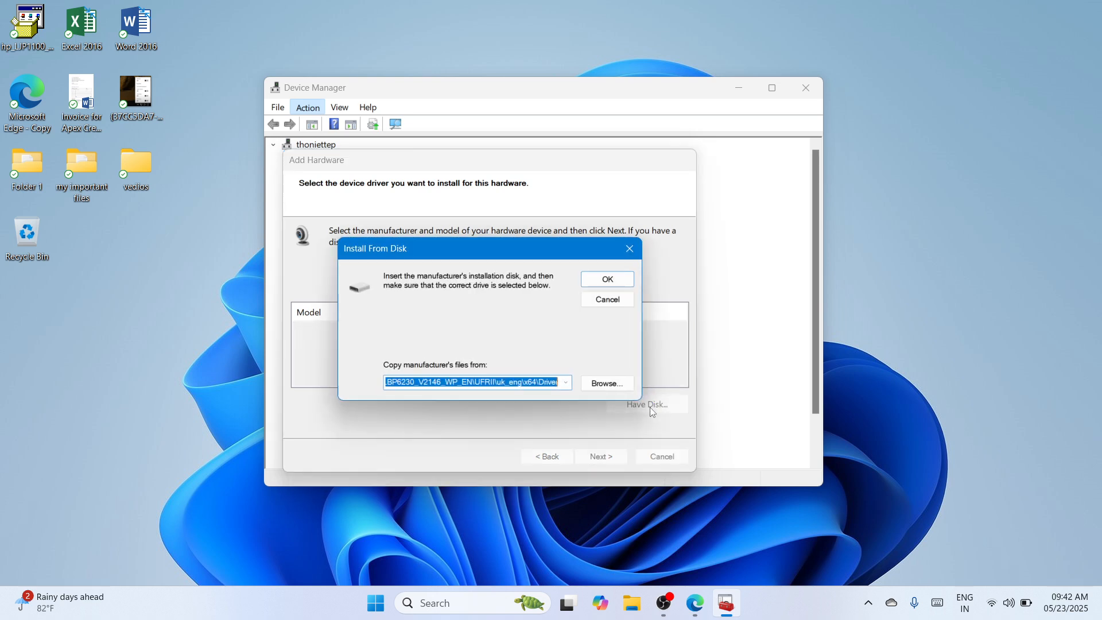
{"action": "left_click", "coordinate": [604, 383]}
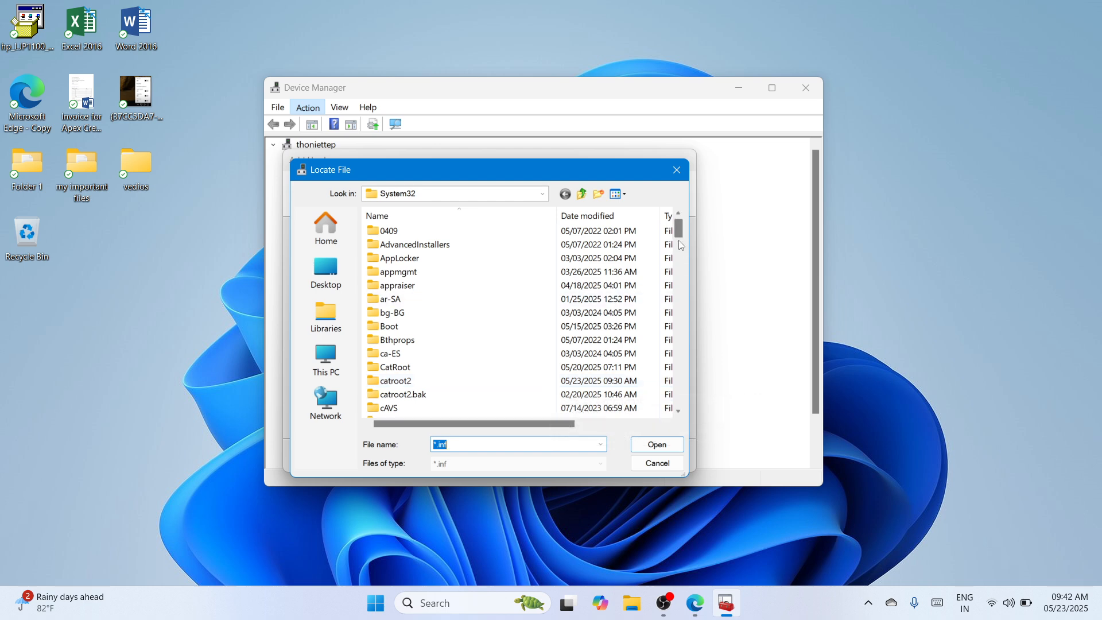
{"action": "mouse_move", "coordinate": [679, 236]}
{"action": "left_mouse_down"}
{"action": "mouse_move", "coordinate": [677, 315]}
{"action": "mouse_move", "coordinate": [675, 256]}
{"action": "left_mouse_up"}
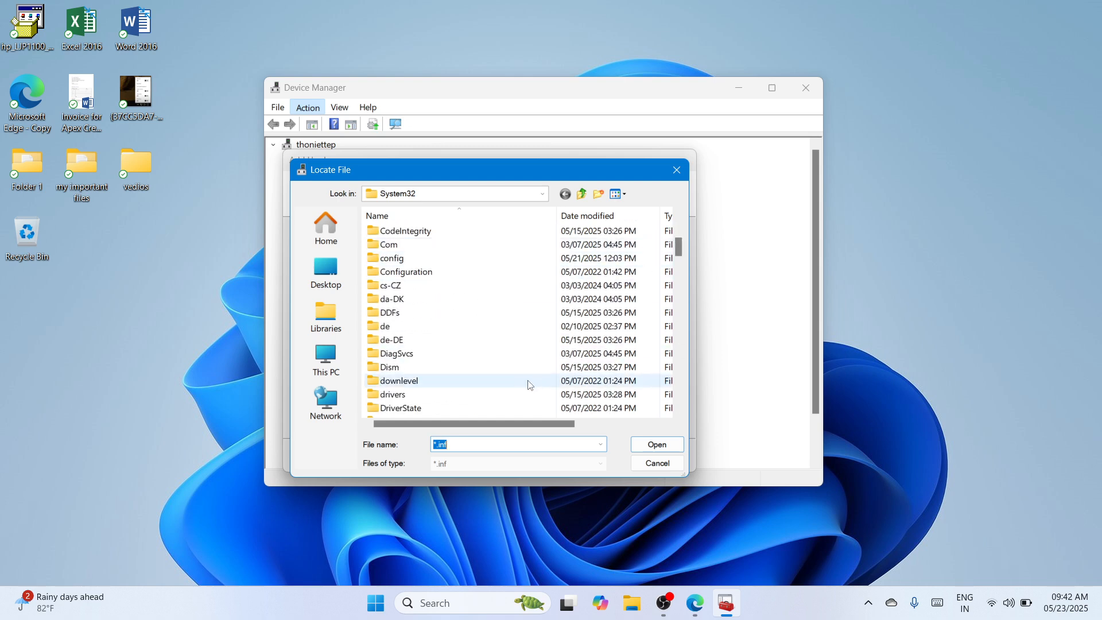
{"action": "left_click", "coordinate": [676, 167]}
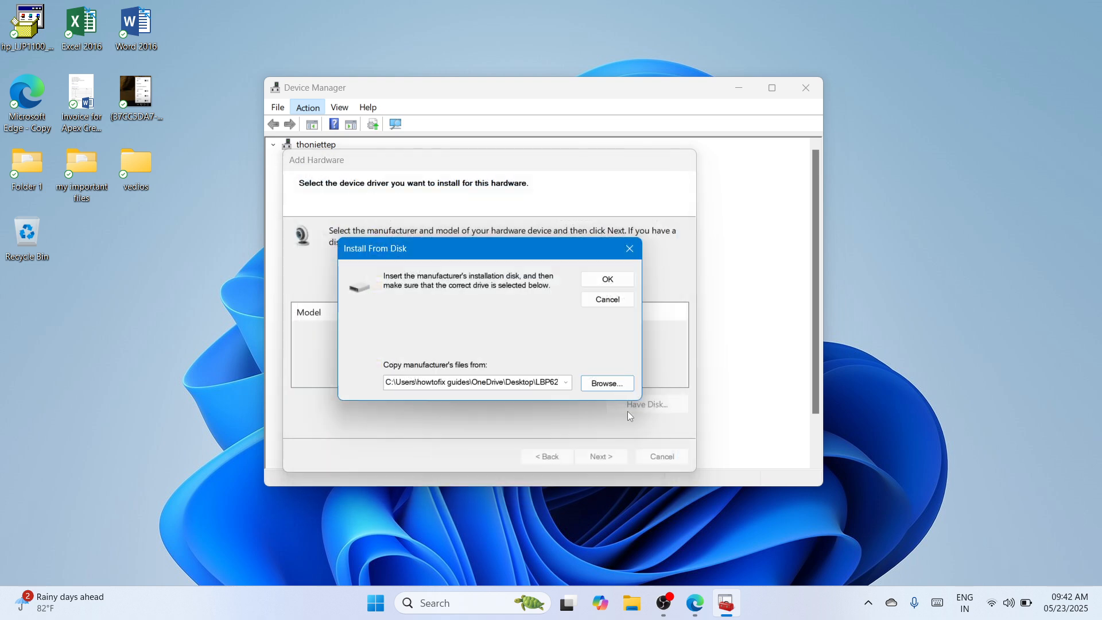
{"action": "left_click", "coordinate": [629, 248]}
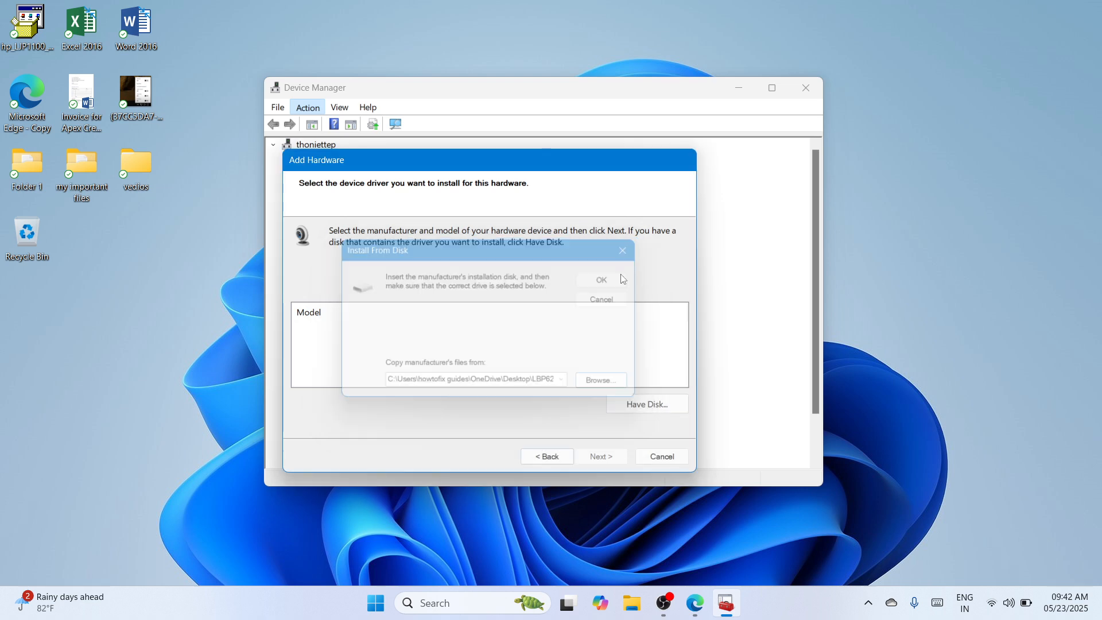
{"action": "left_click", "coordinate": [767, 318]}
{"action": "left_click", "coordinate": [677, 455]}
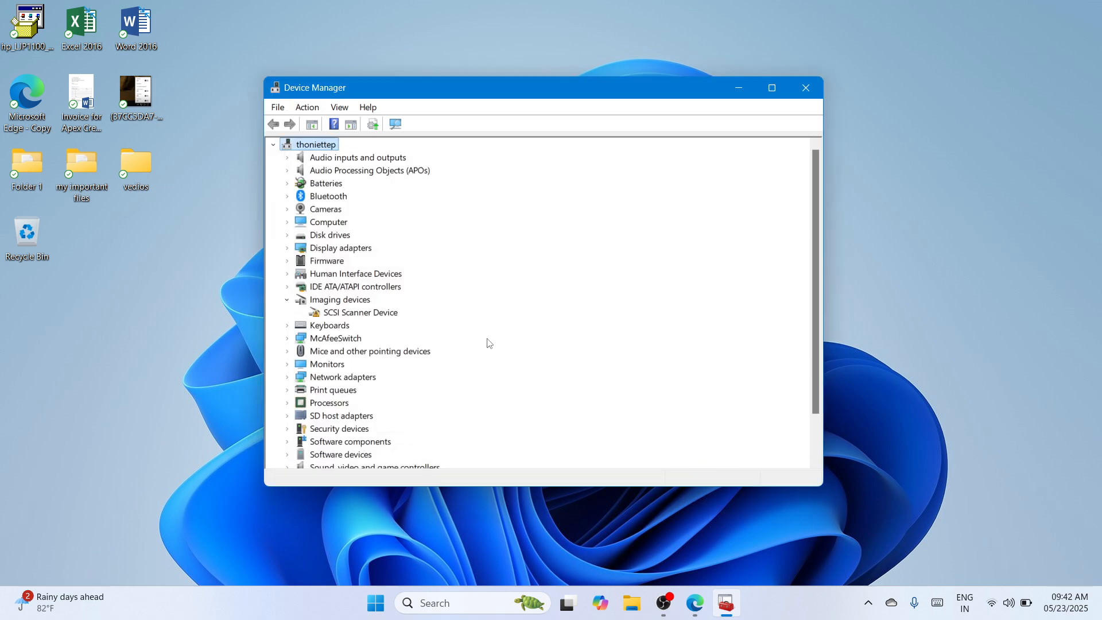
Step: Scan for hardware changes and start adding legacy hardware with the option to manually select it from a list
{"action": "left_click", "coordinate": [309, 108]}
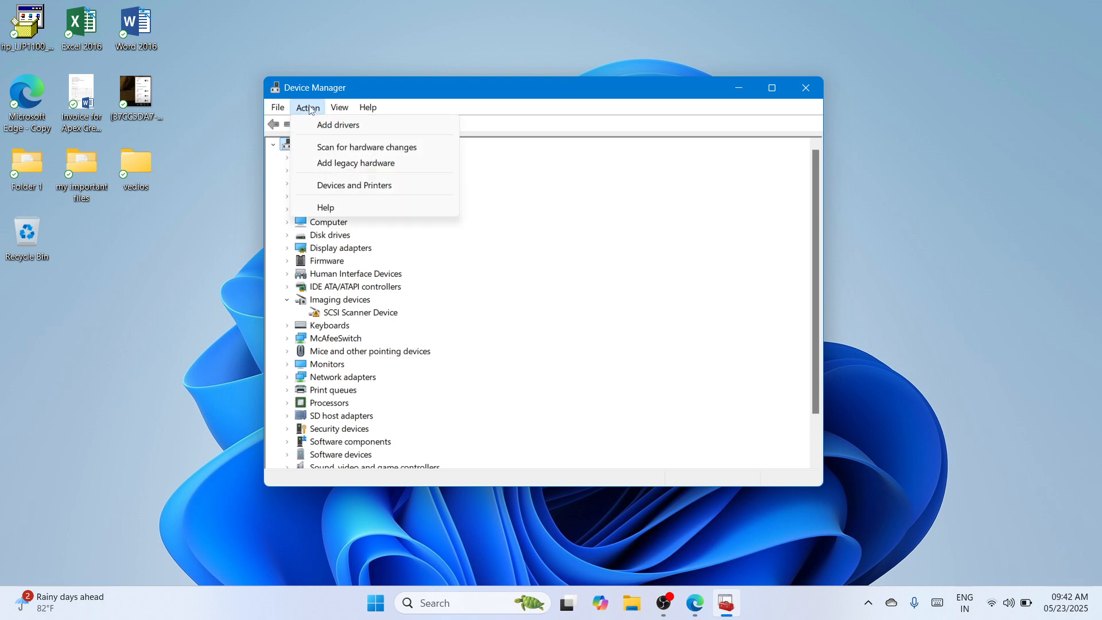
{"action": "left_click", "coordinate": [329, 147]}
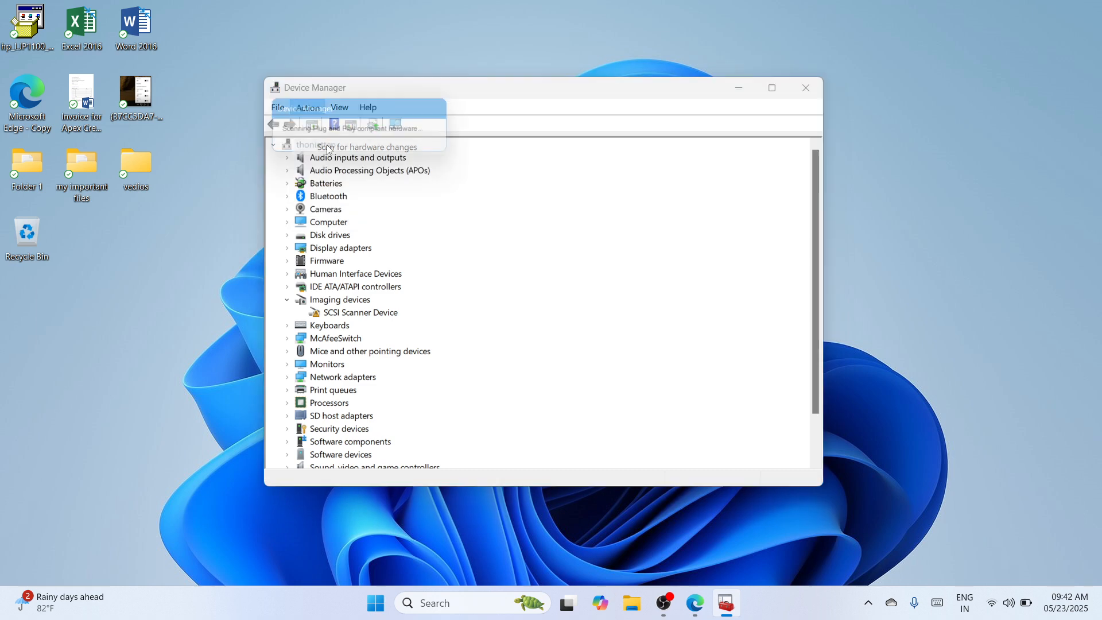
{"action": "left_click", "coordinate": [309, 109]}
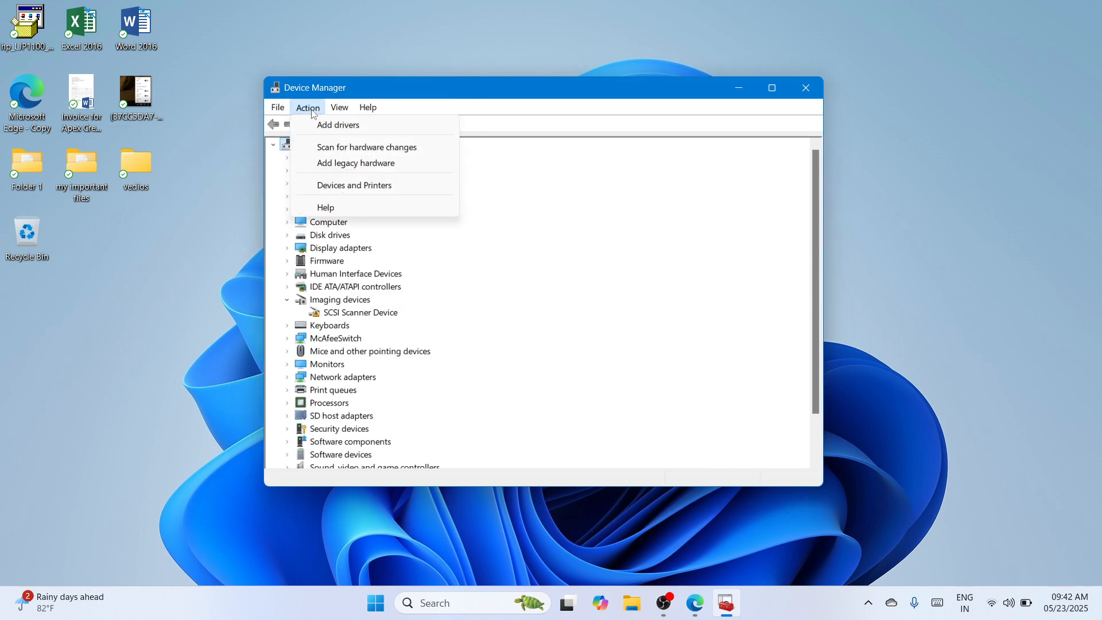
{"action": "left_click", "coordinate": [330, 165]}
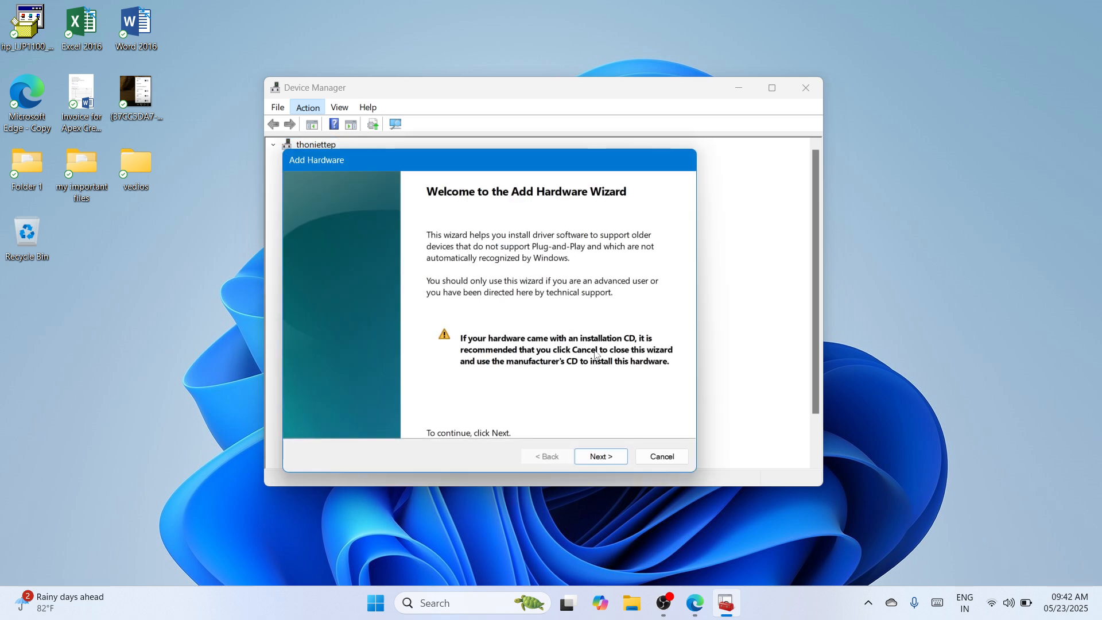
{"action": "left_click", "coordinate": [601, 456]}
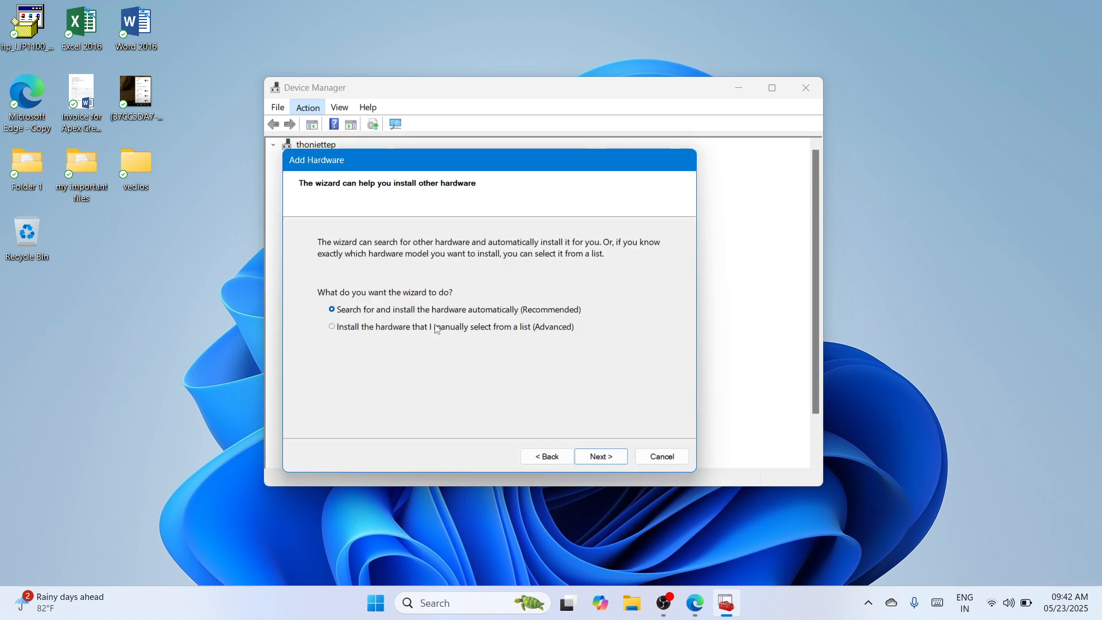
{"action": "left_click", "coordinate": [437, 327]}
{"action": "left_click", "coordinate": [597, 457]}
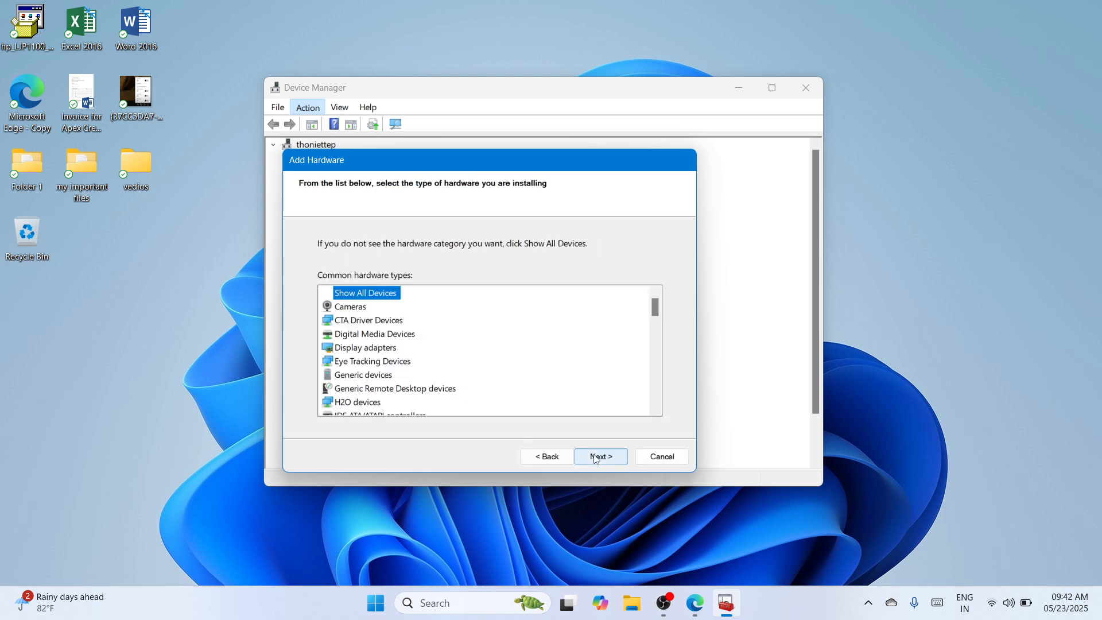
Step: Choose Display adapters as the hardware type, Microsoft as manufacturer and Microsoft Remote Display Adapter as the model
{"action": "left_click", "coordinate": [378, 351]}
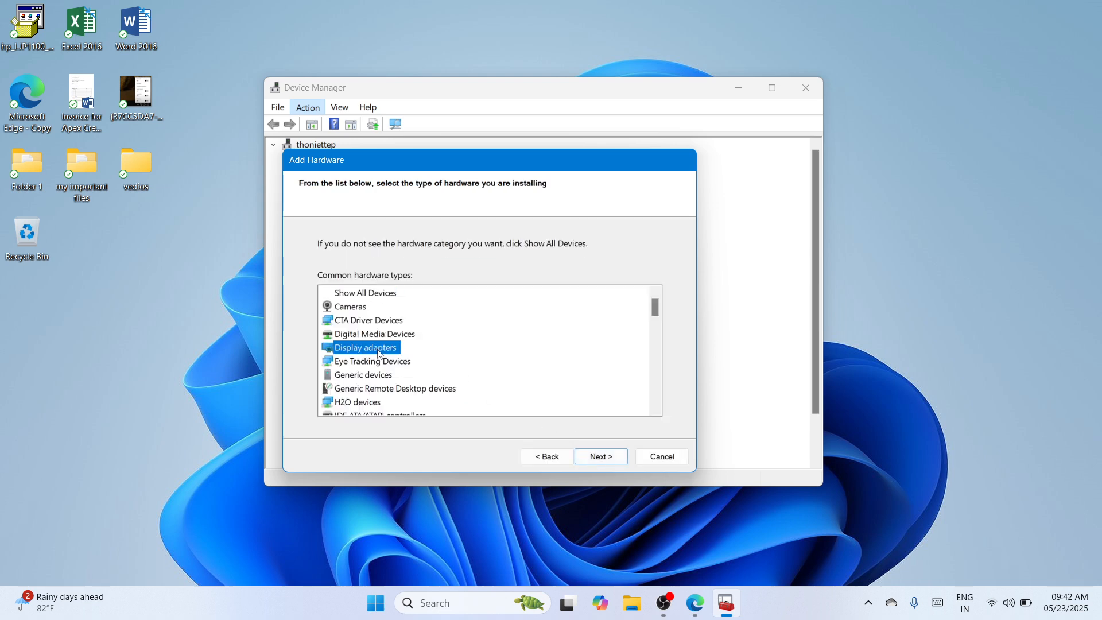
{"action": "mouse_move", "coordinate": [657, 312]}
{"action": "left_mouse_down"}
{"action": "mouse_move", "coordinate": [658, 408]}
{"action": "mouse_move", "coordinate": [643, 307]}
{"action": "left_mouse_up"}
{"action": "left_click", "coordinate": [594, 457]}
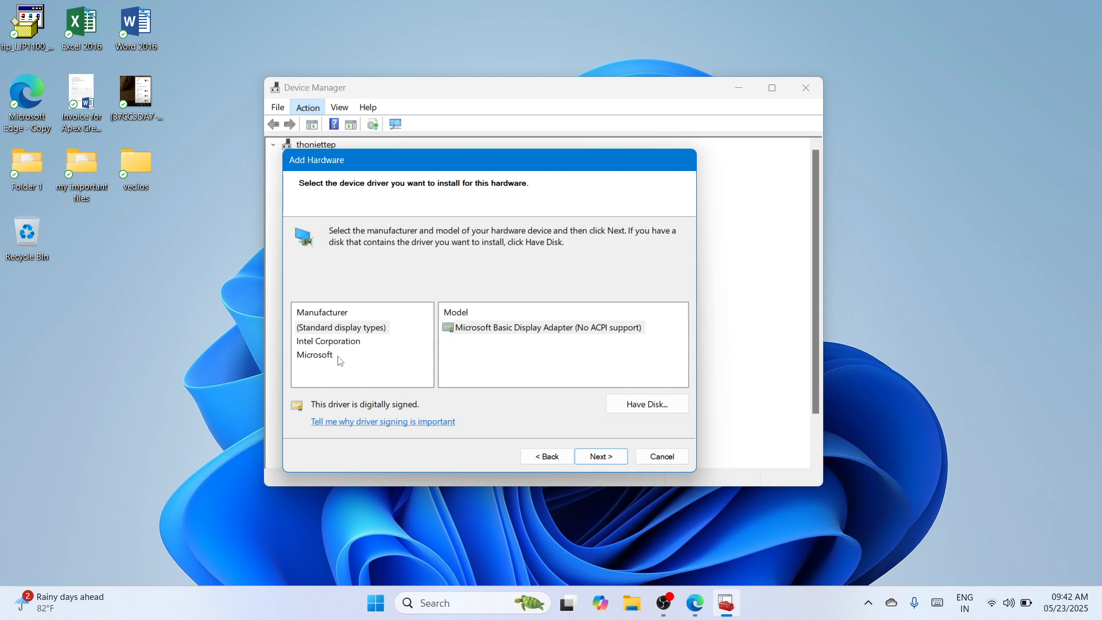
{"action": "left_click", "coordinate": [316, 356]}
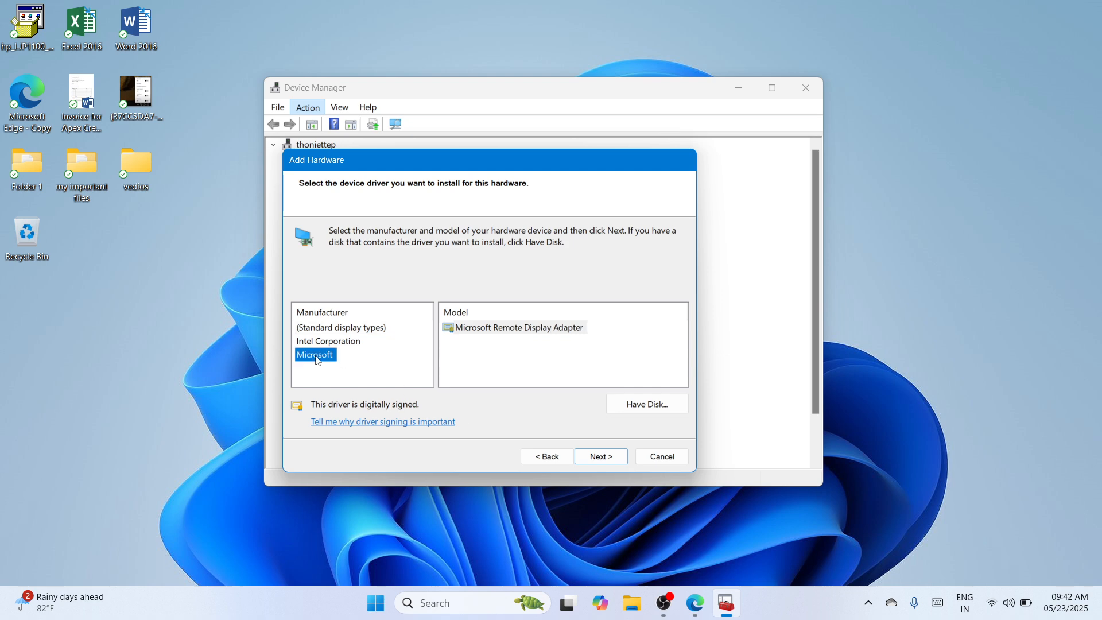
{"action": "left_click", "coordinate": [547, 331]}
{"action": "left_click", "coordinate": [607, 458]}
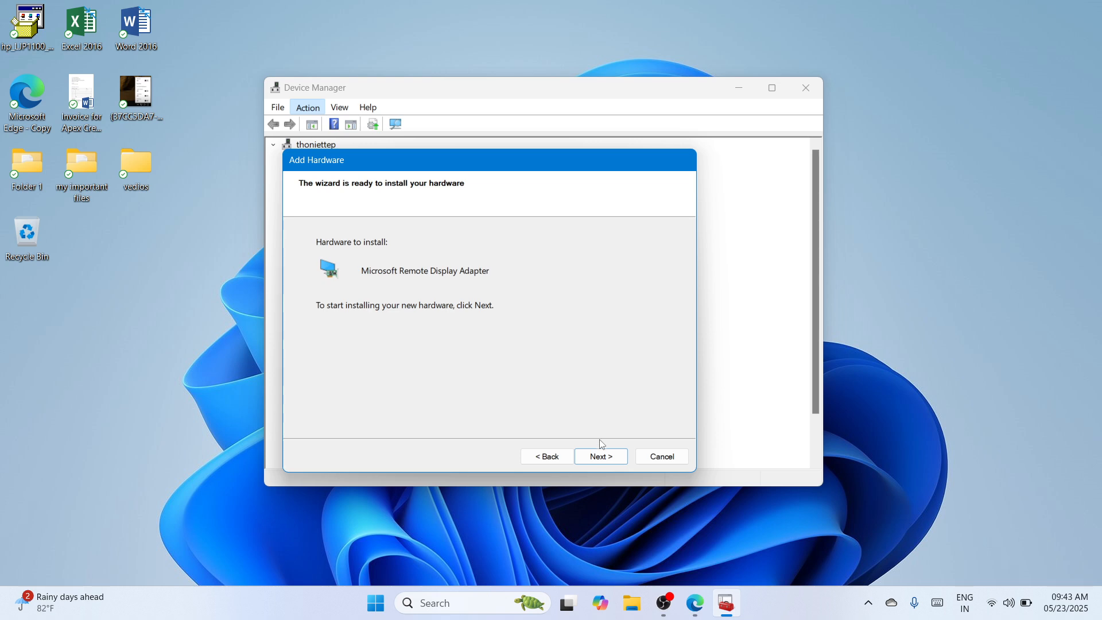
Step: Install the Microsoft Remote Display Adapter, finish the wizard and select the new device under Display adapters
{"action": "left_click", "coordinate": [602, 459]}
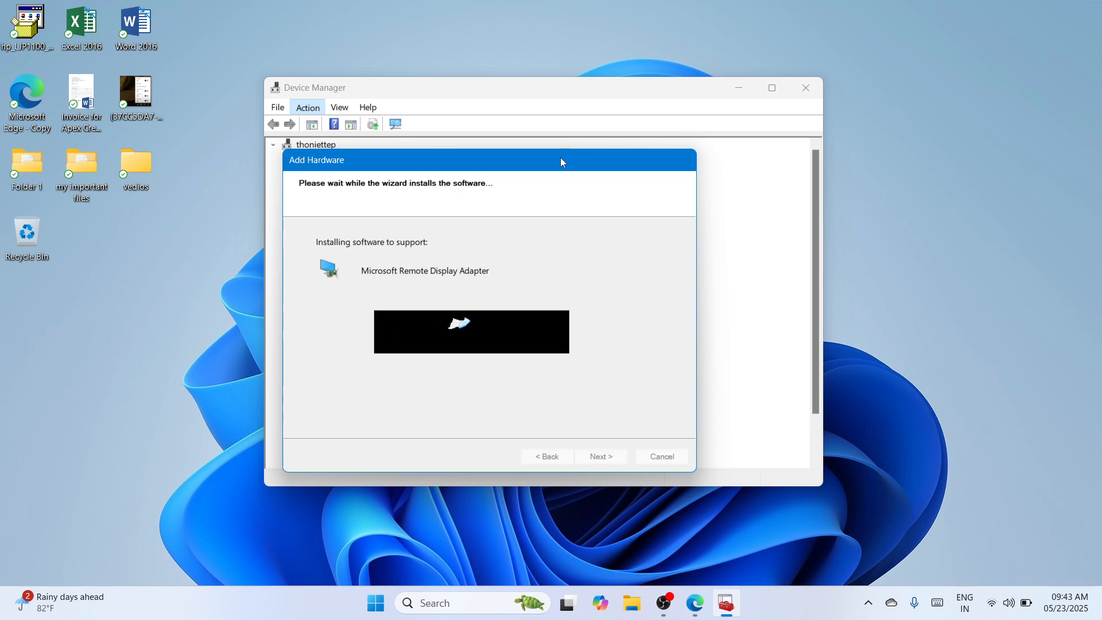
{"action": "left_click_drag", "start_coordinate": [560, 157], "coordinate": [707, 156]}
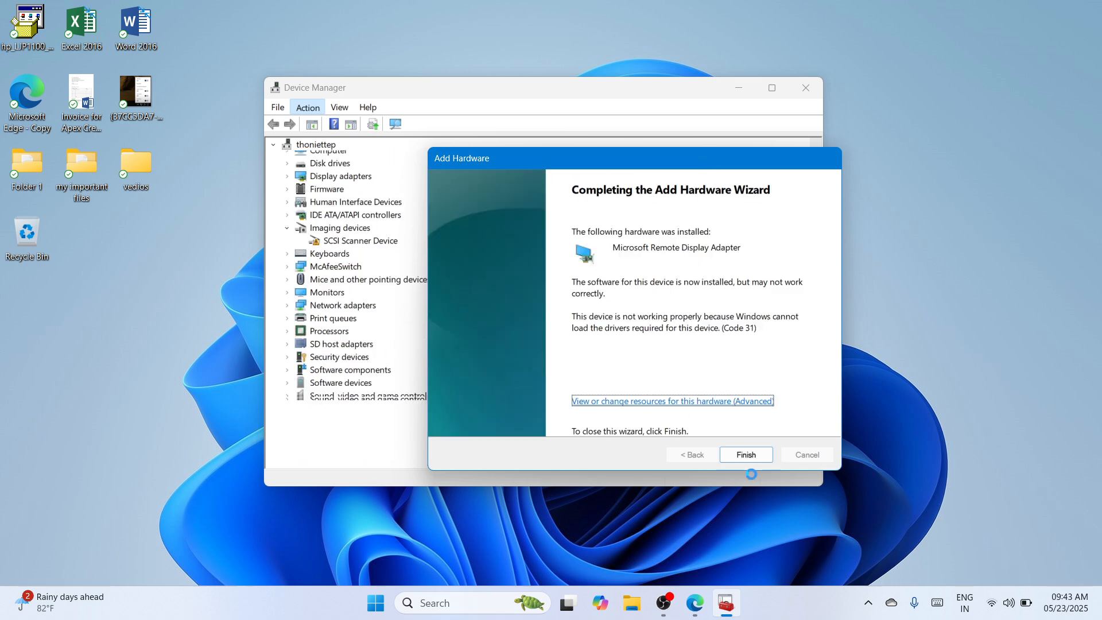
{"action": "left_click", "coordinate": [744, 456]}
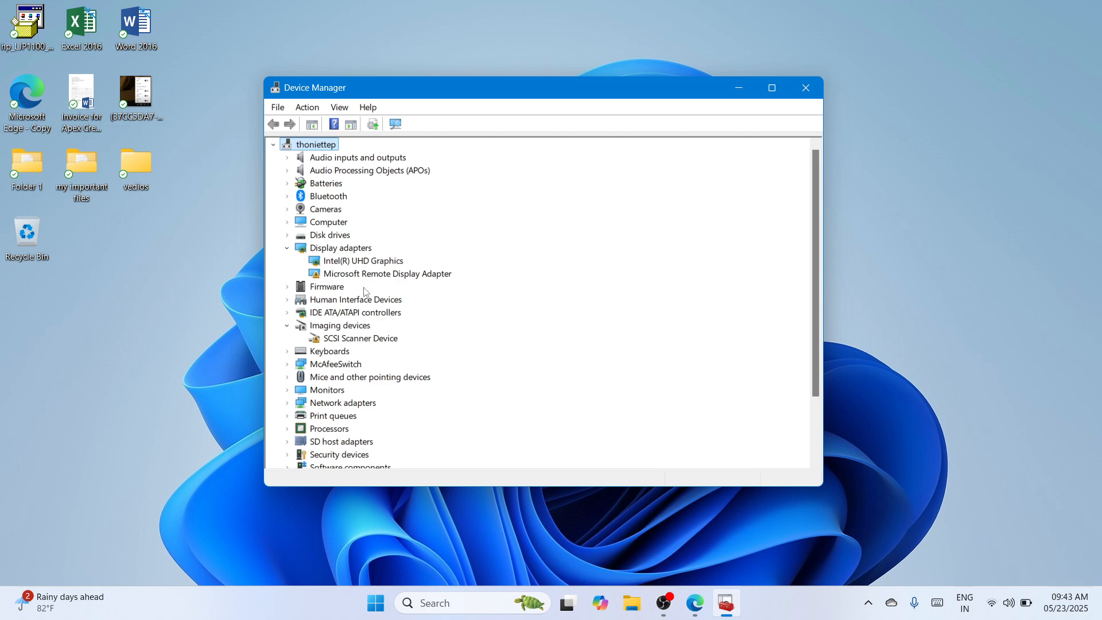
{"action": "left_click", "coordinate": [393, 277]}
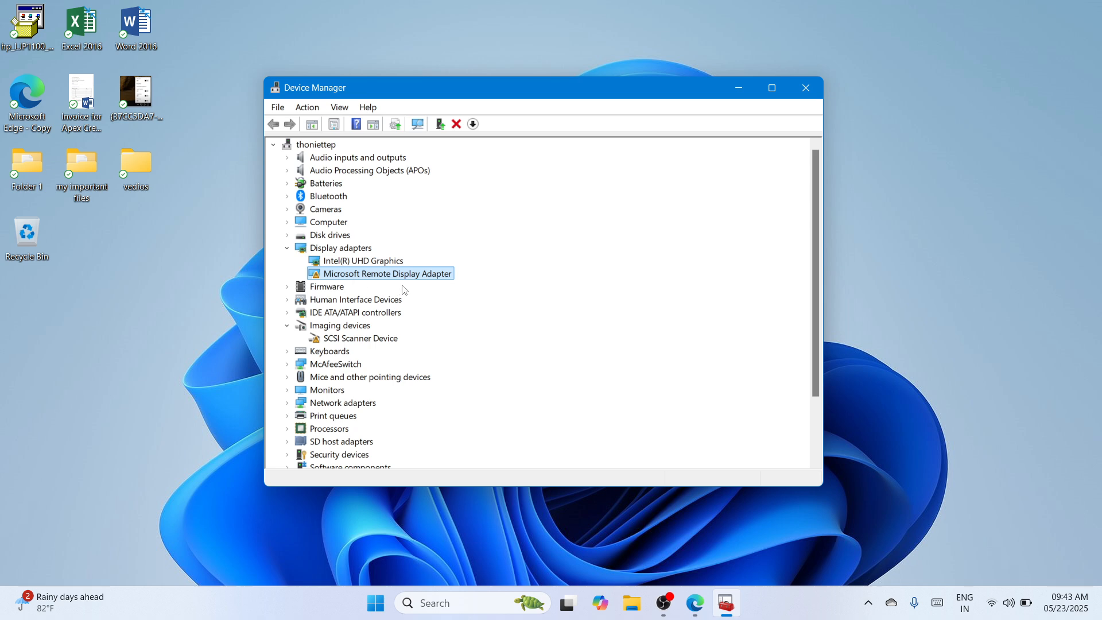
Step: Start updating the Microsoft Remote Display Adapter's driver and let Windows search automatically for drivers
{"action": "right_click", "coordinate": [397, 280]}
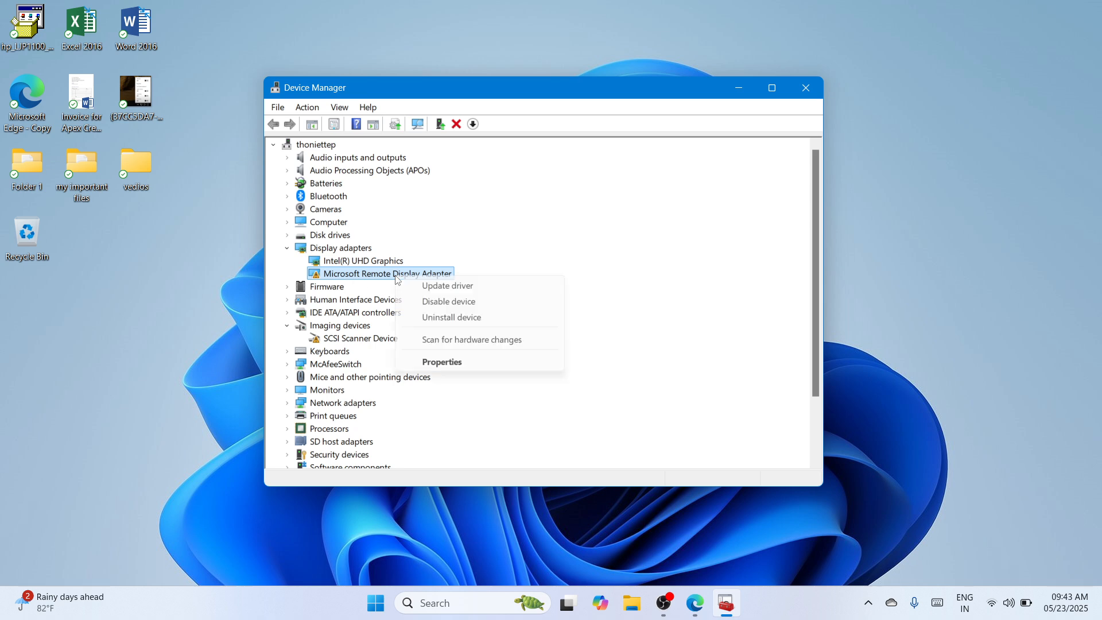
{"action": "left_click", "coordinate": [453, 287]}
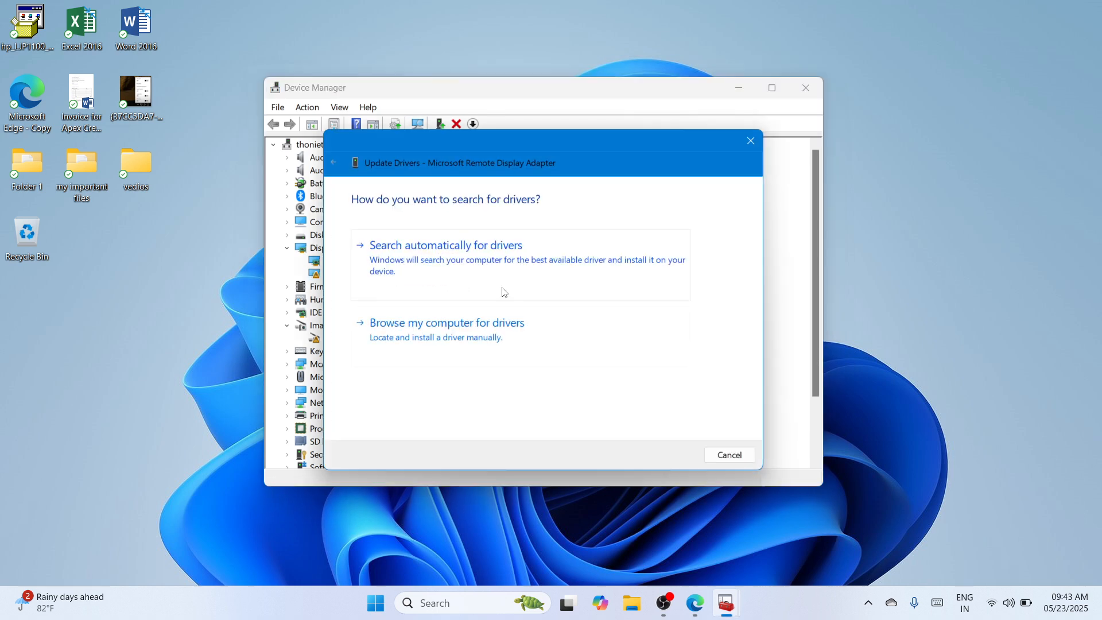
{"action": "left_click", "coordinate": [564, 296]}
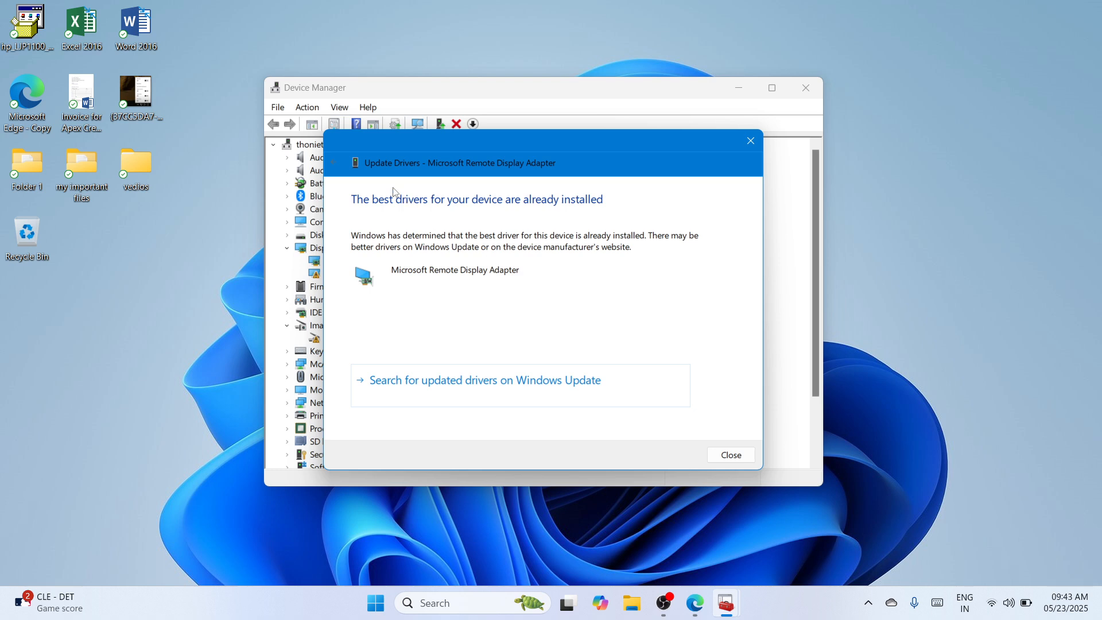
Step: Return to the driver search options, browse the computer for drivers and pick Microsoft Remote Display Adapter from the list of available drivers
{"action": "left_click", "coordinate": [333, 165]}
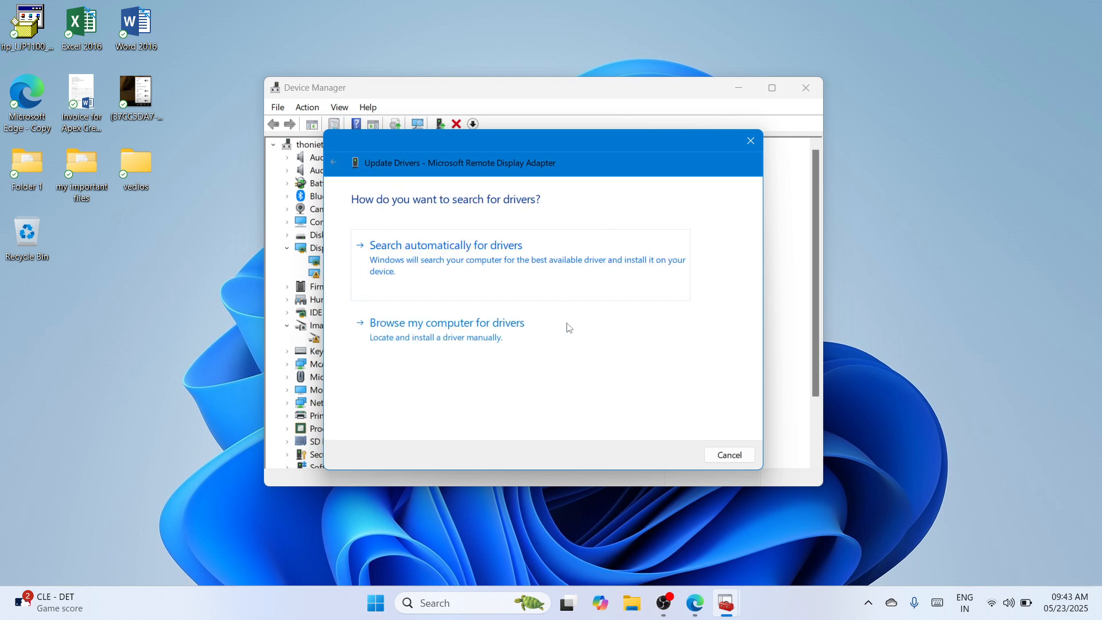
{"action": "left_click", "coordinate": [566, 338]}
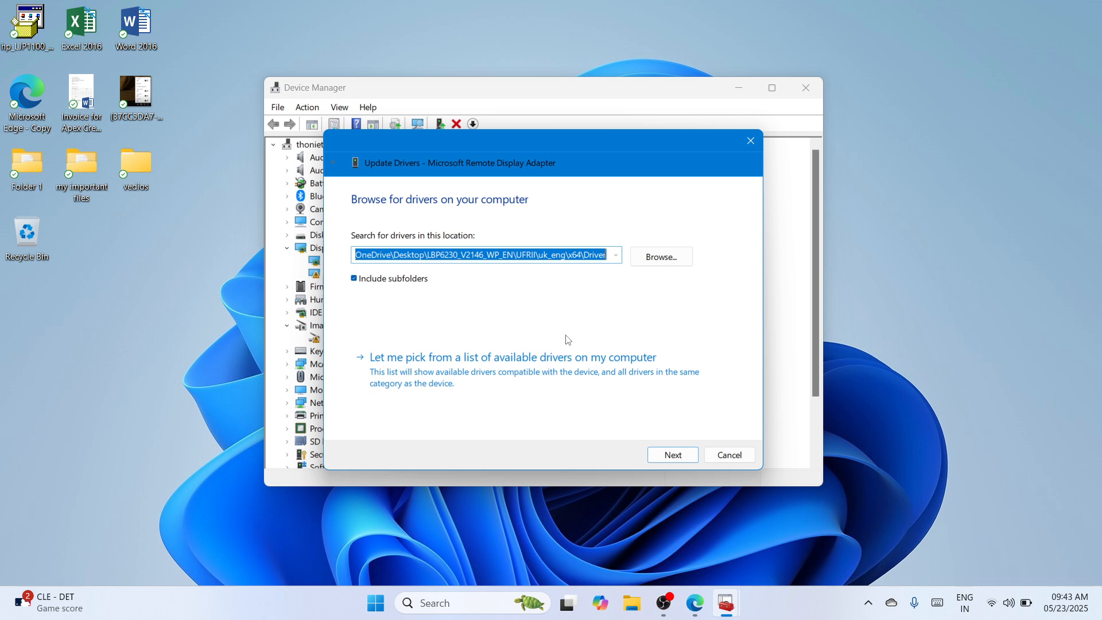
{"action": "left_click", "coordinate": [563, 384]}
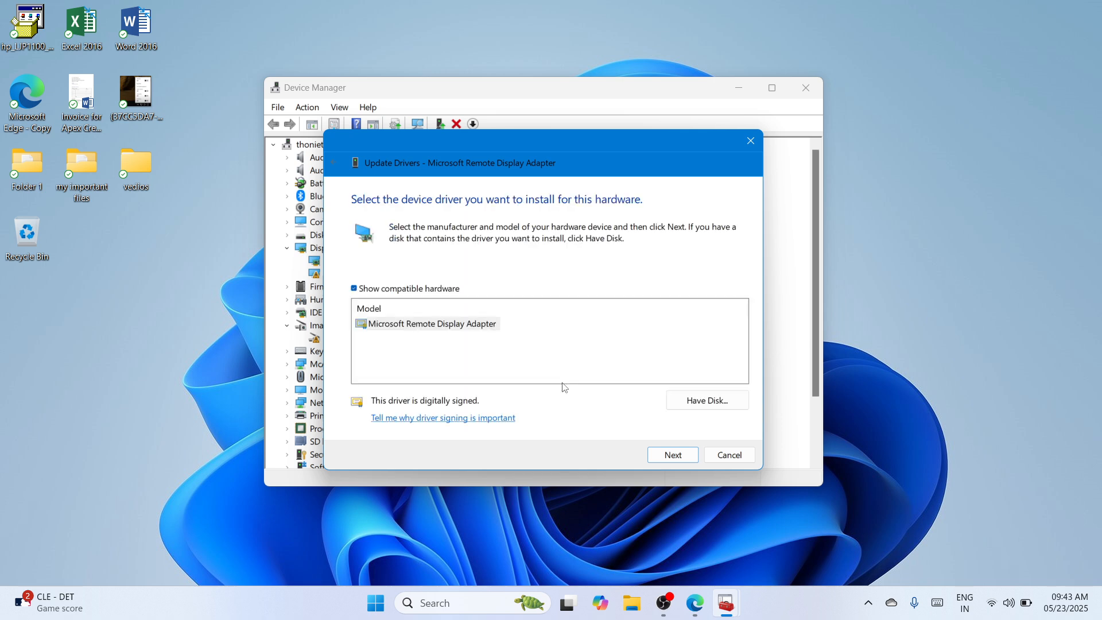
{"action": "left_click", "coordinate": [415, 324]}
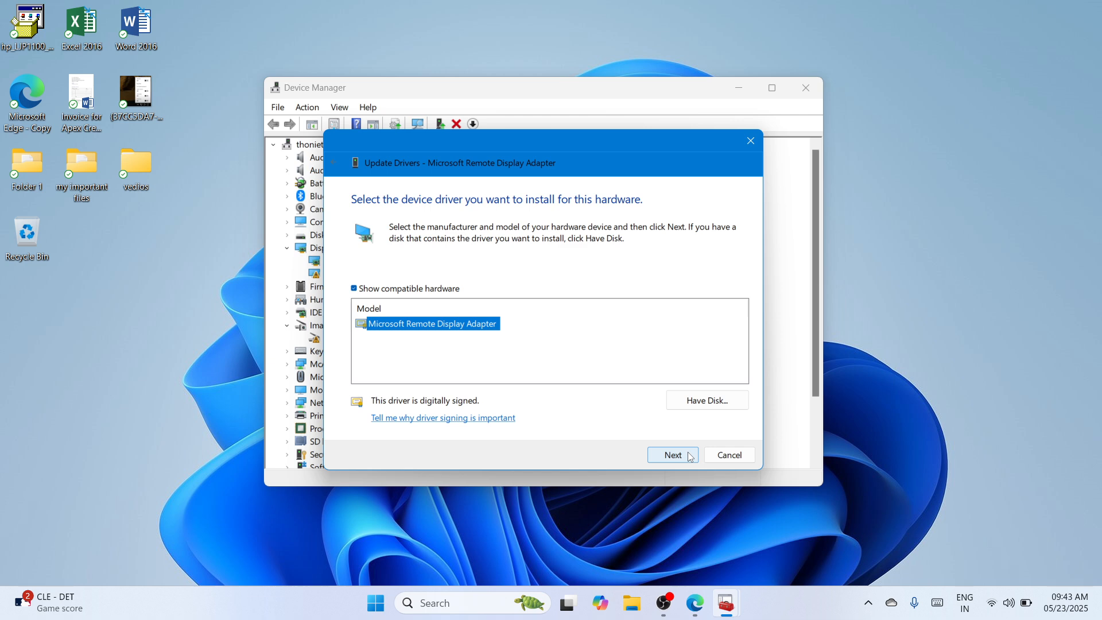
{"action": "left_click", "coordinate": [664, 603]}
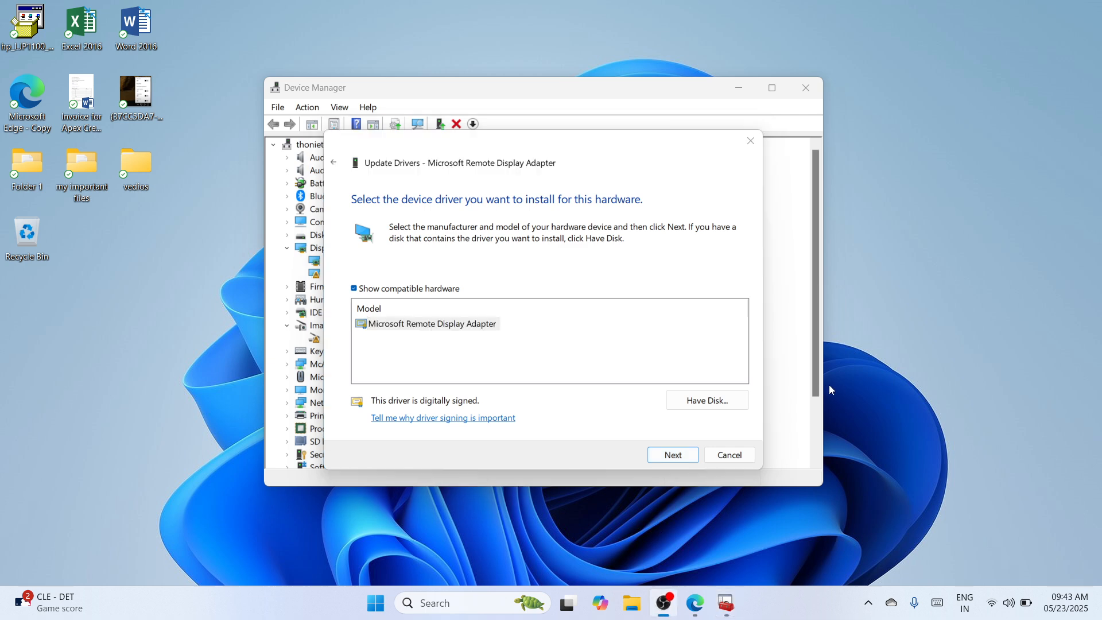